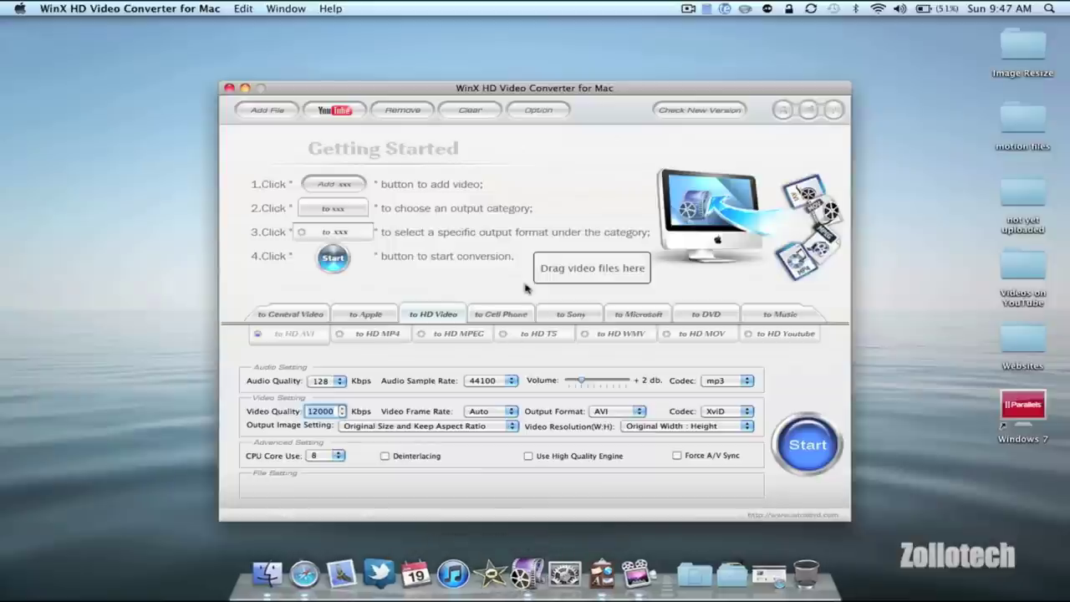
# Step: In the conversion options, try Output Type Android with the DROID / Milestone profile
pyautogui.click(536, 110)
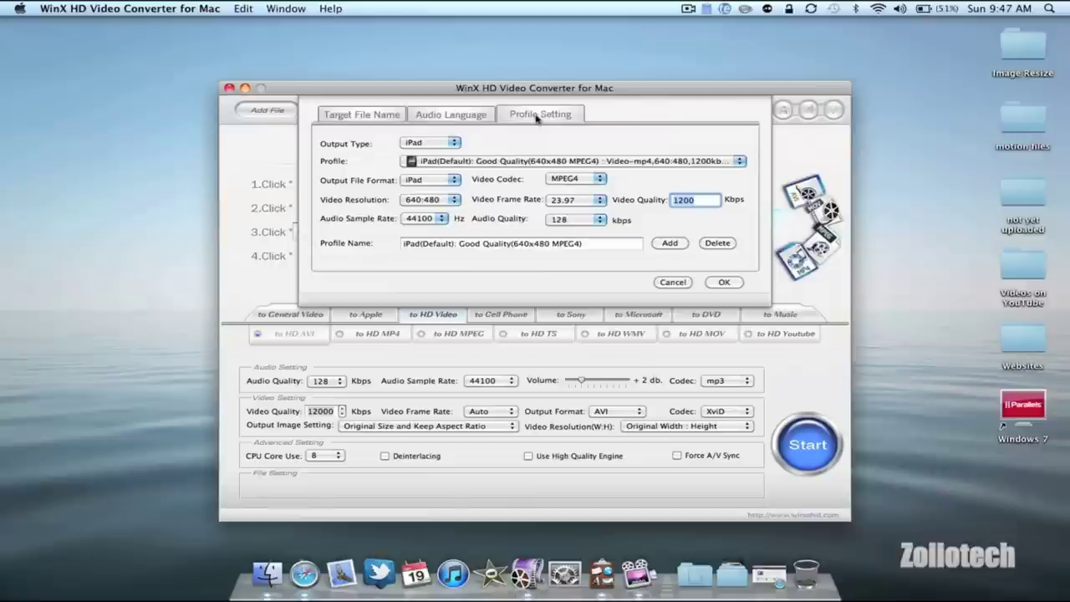
pyautogui.click(447, 144)
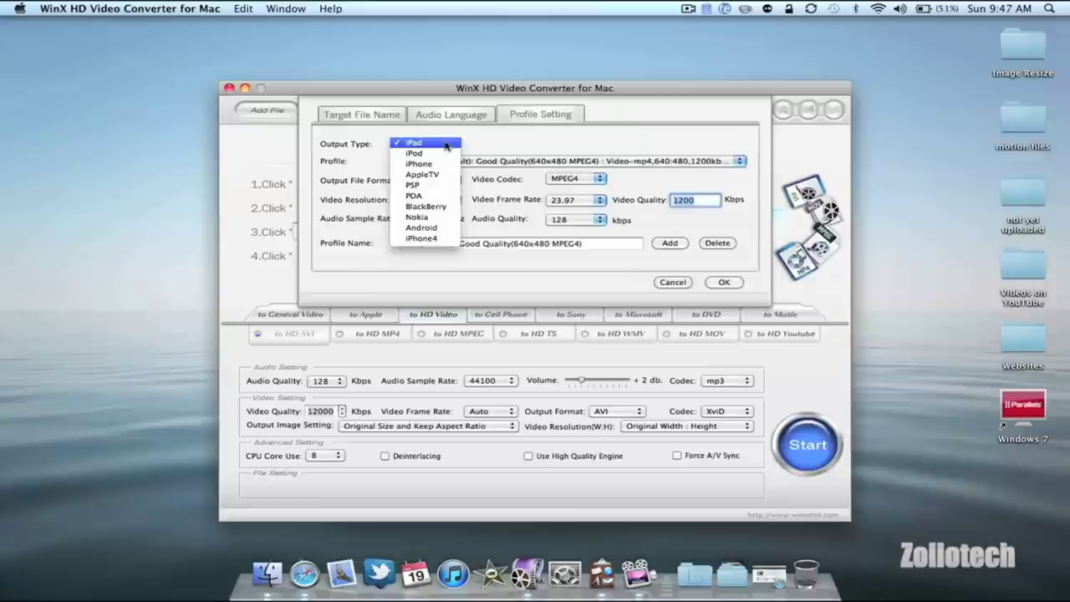
pyautogui.click(423, 227)
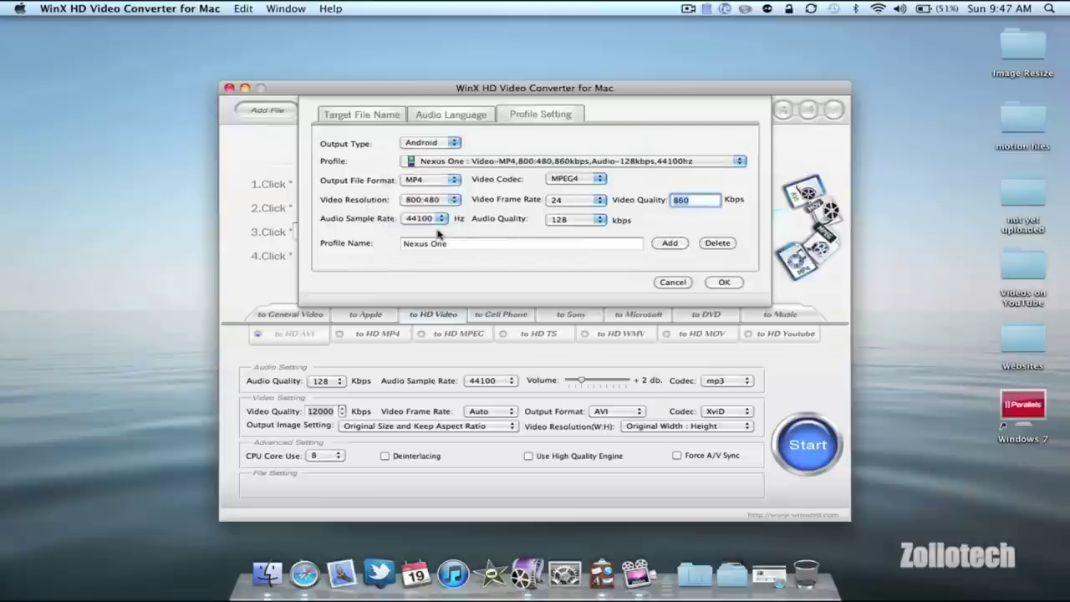
pyautogui.click(526, 168)
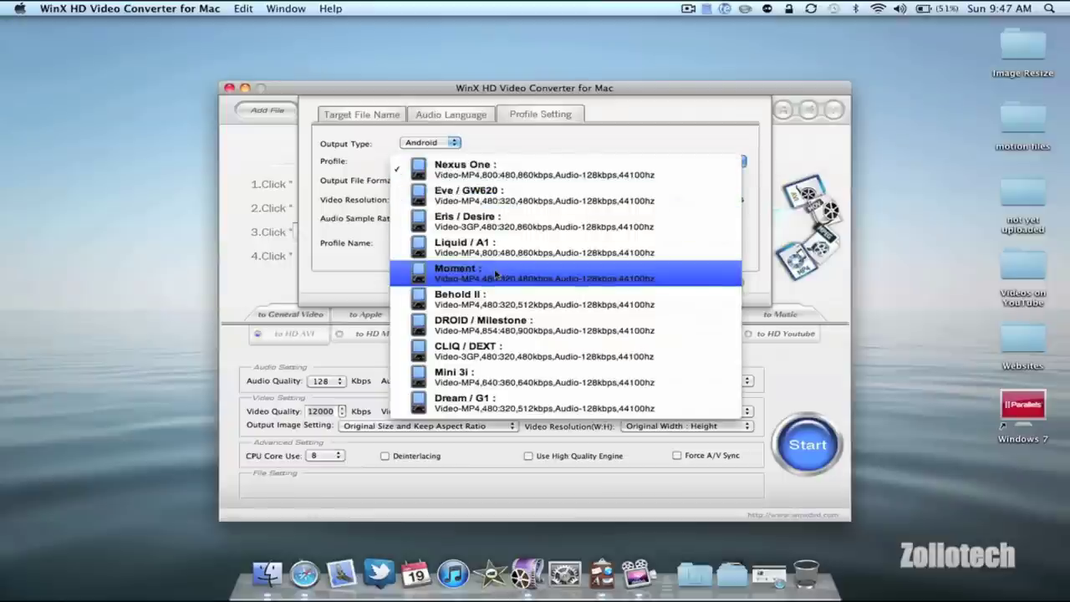
pyautogui.click(495, 320)
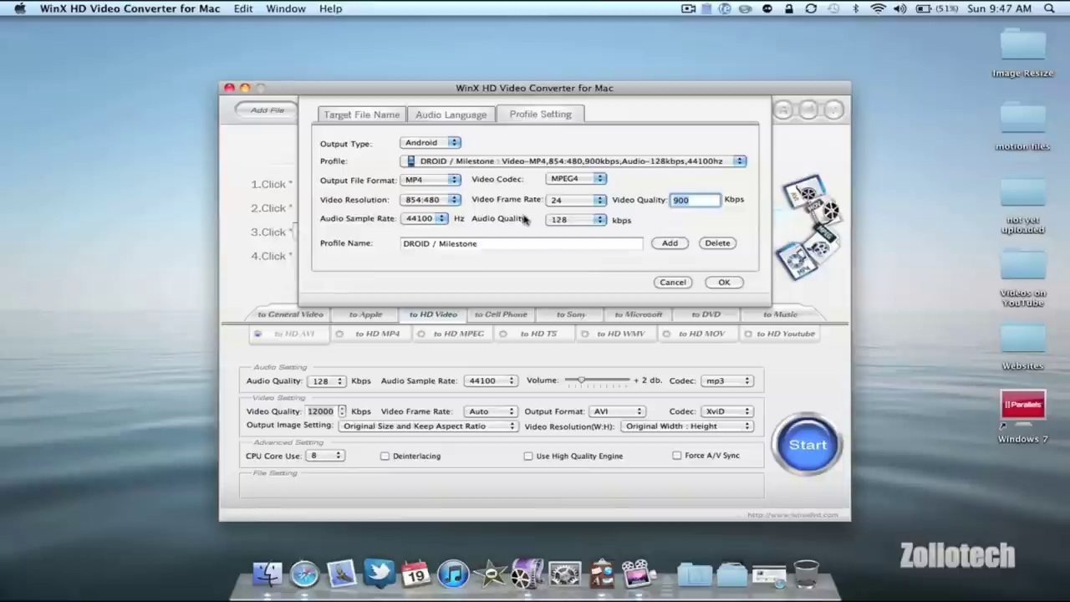
# Step: Check the Audio Language (English) and Target File Name tabs, then cancel without saving
pyautogui.click(454, 122)
pyautogui.click(500, 153)
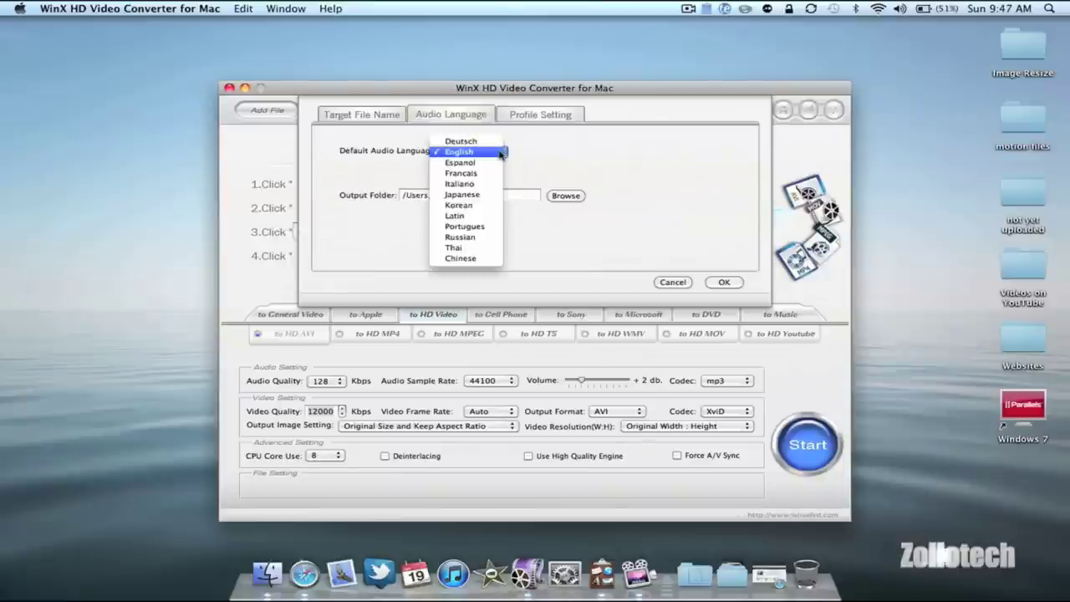
pyautogui.click(499, 152)
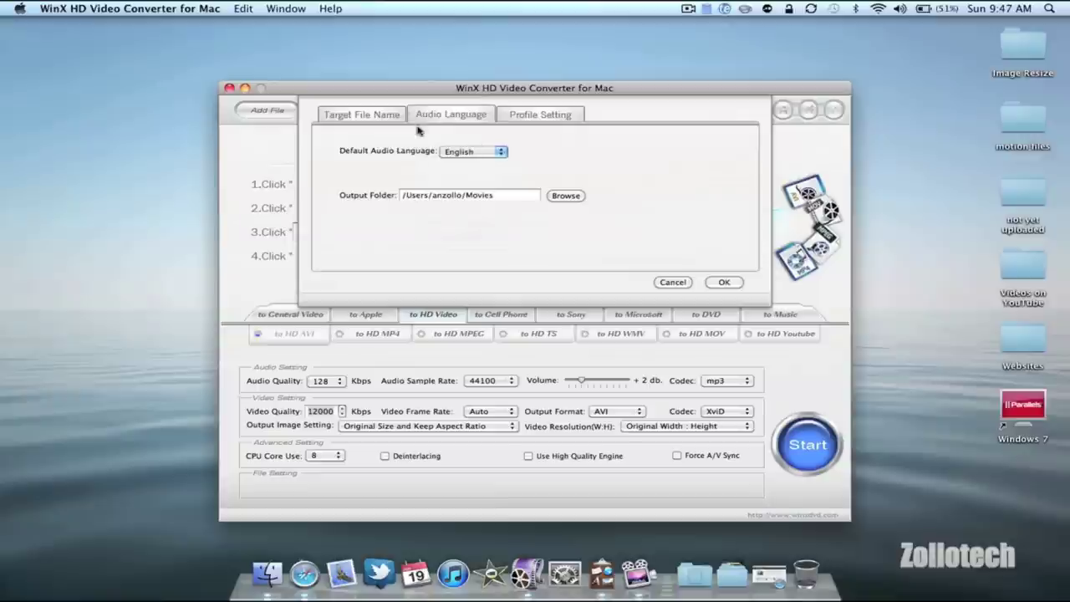
pyautogui.click(387, 114)
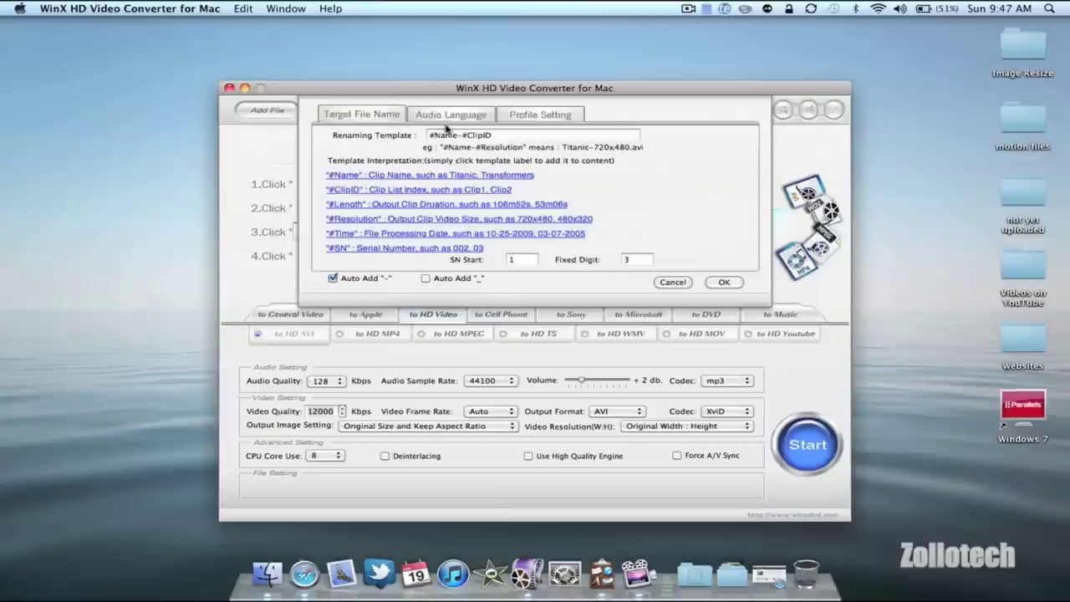
pyautogui.click(562, 117)
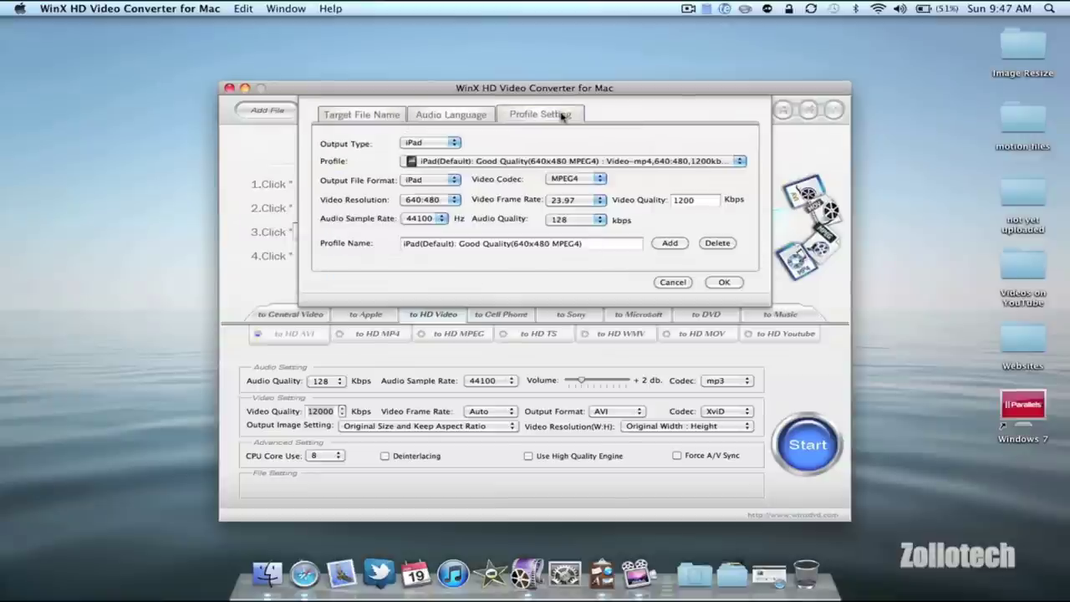
pyautogui.click(673, 282)
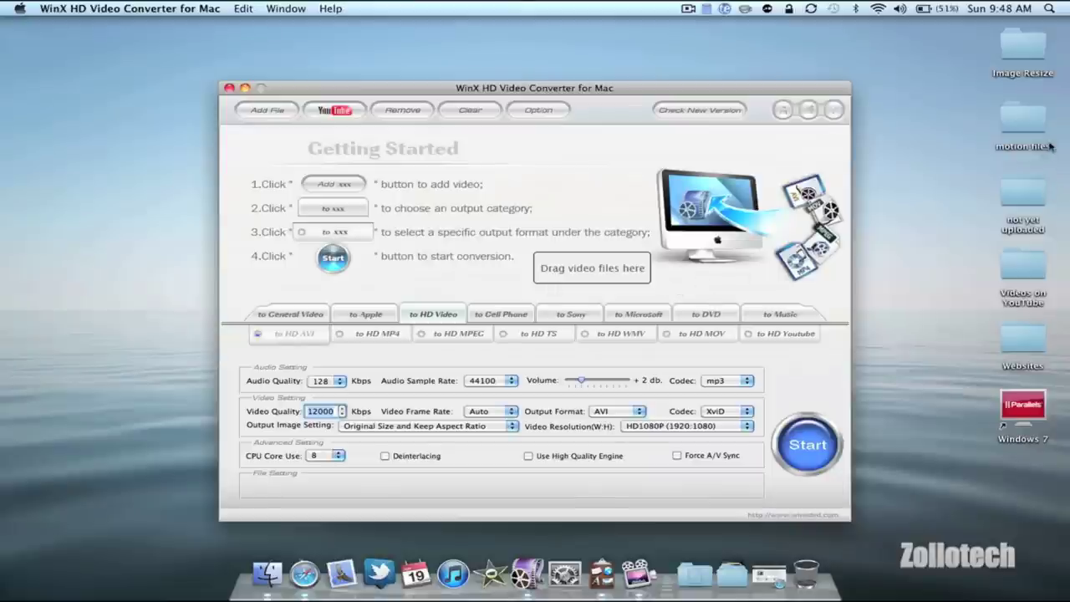
# Step: Drag the iPhone 4 vs Atrix .mov from the 'not yet uploaded' folder into the converter
pyautogui.doubleClick(1033, 224)
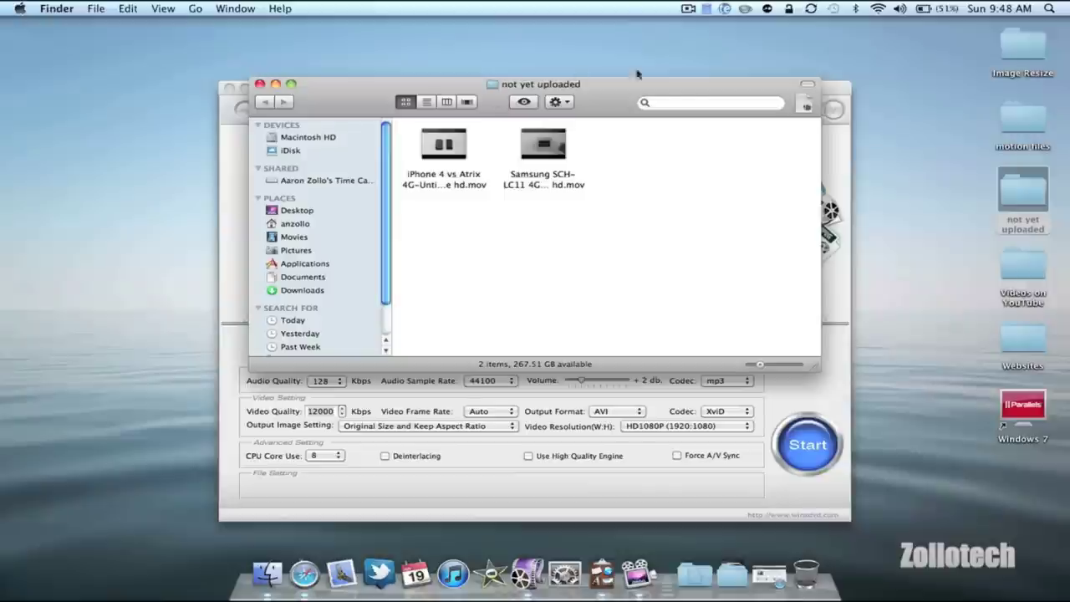
pyautogui.moveTo(600, 93); pyautogui.dragTo(1066, 209)
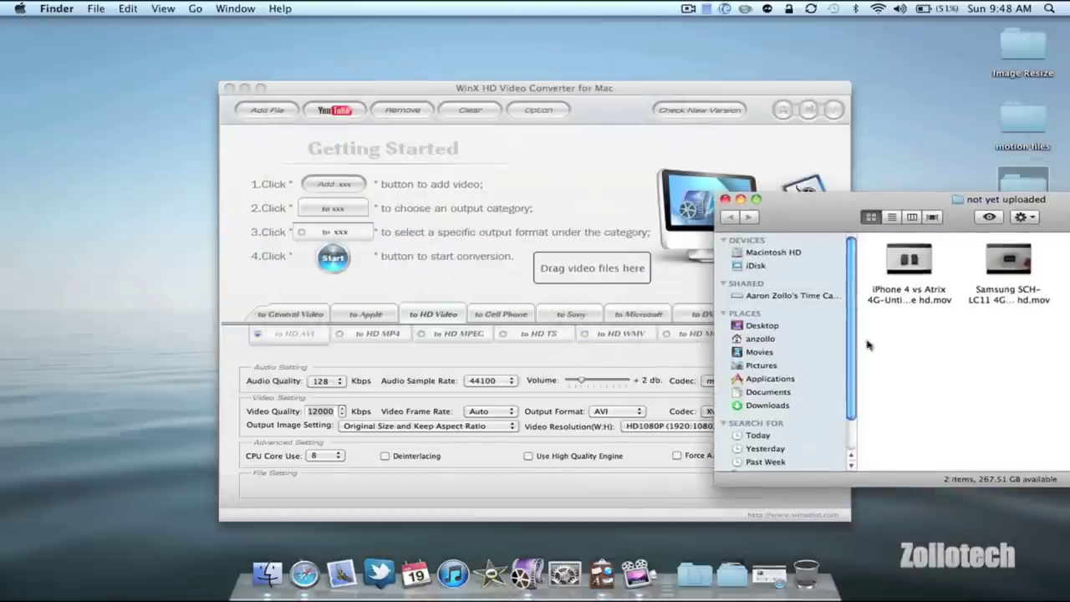
pyautogui.moveTo(917, 294); pyautogui.dragTo(564, 274)
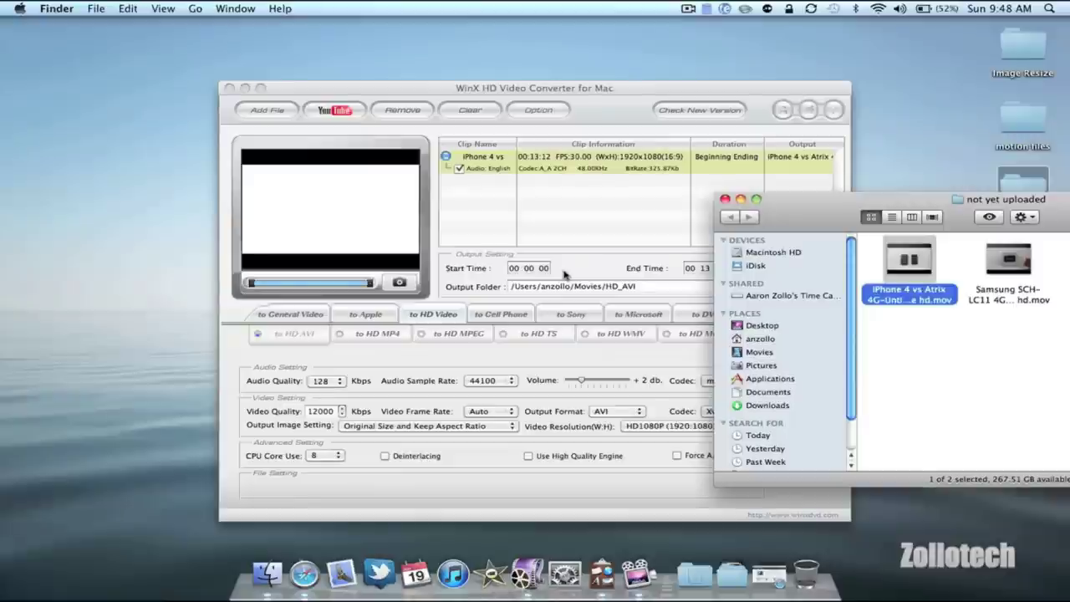
pyautogui.click(565, 275)
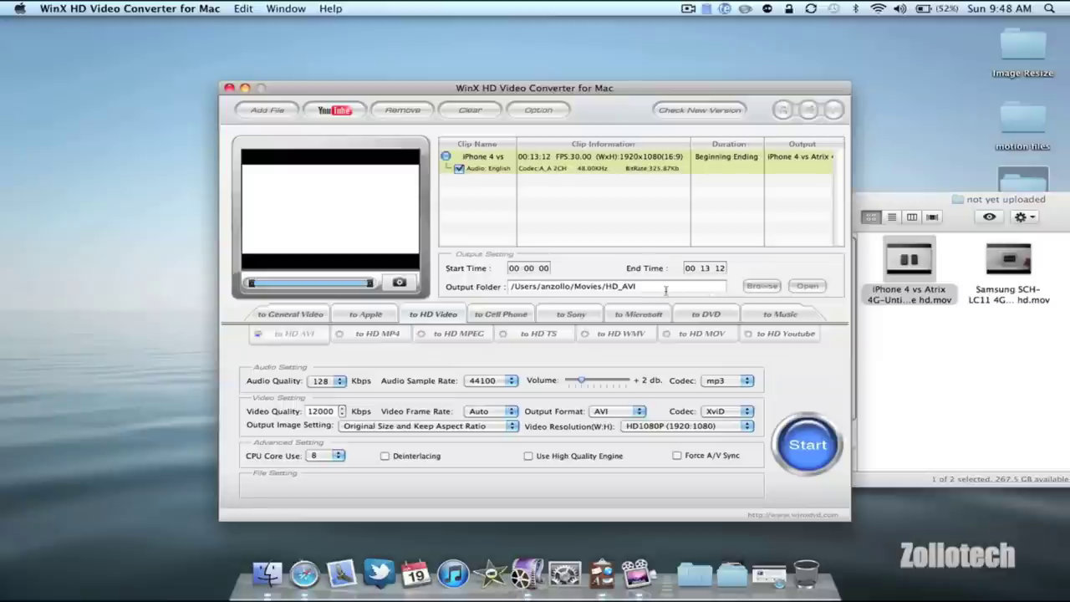
pyautogui.click(962, 217)
# Step: Close the folder window, browse the Apple iPhone profiles, then pick General Video's 'to Youtube' preset
pyautogui.click(726, 199)
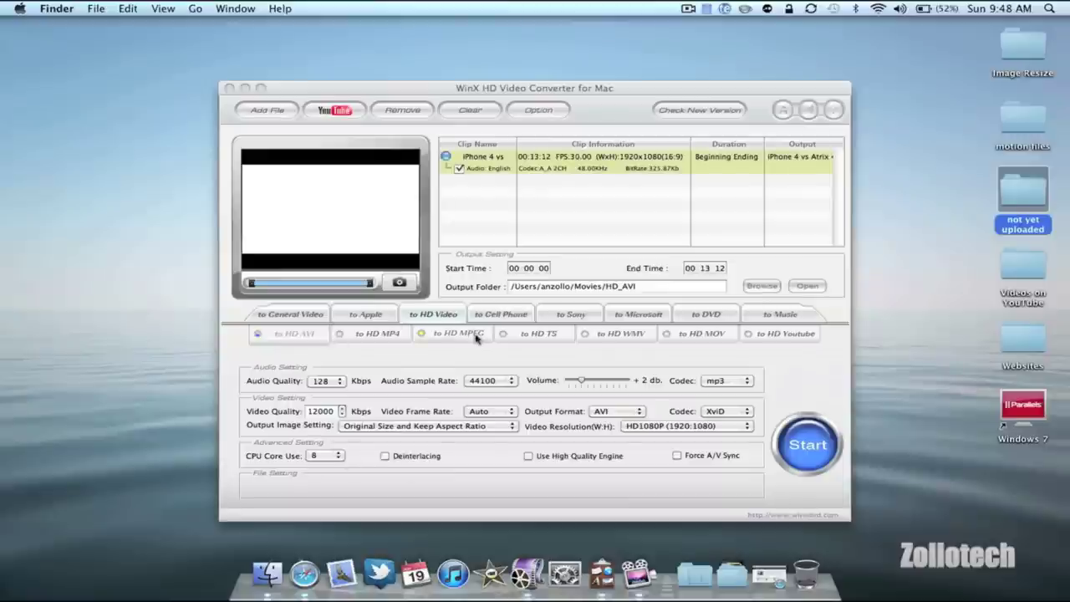
pyautogui.click(315, 324)
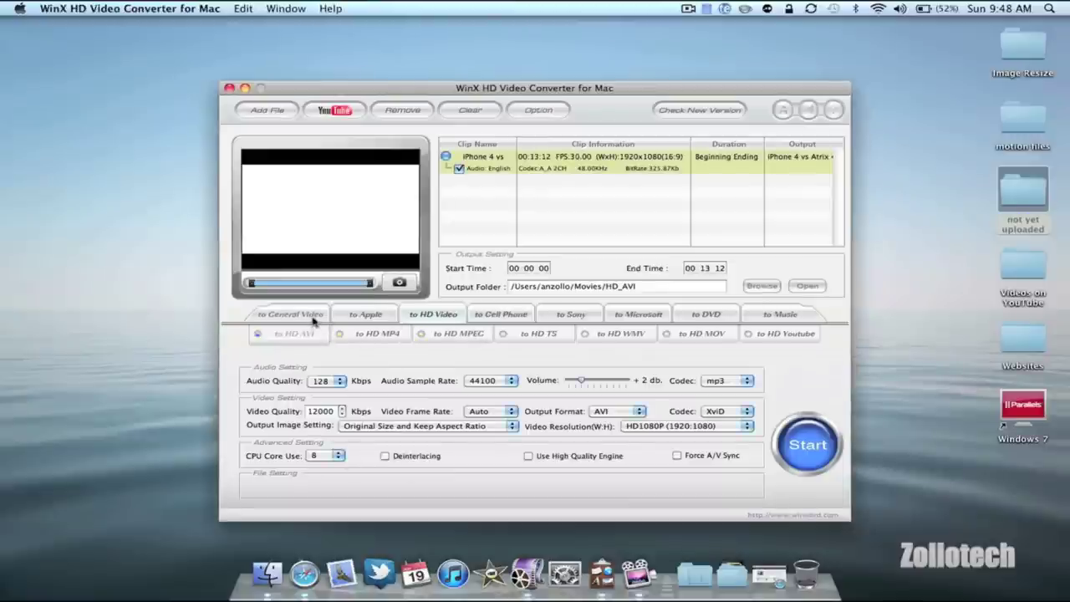
pyautogui.click(314, 323)
pyautogui.click(379, 318)
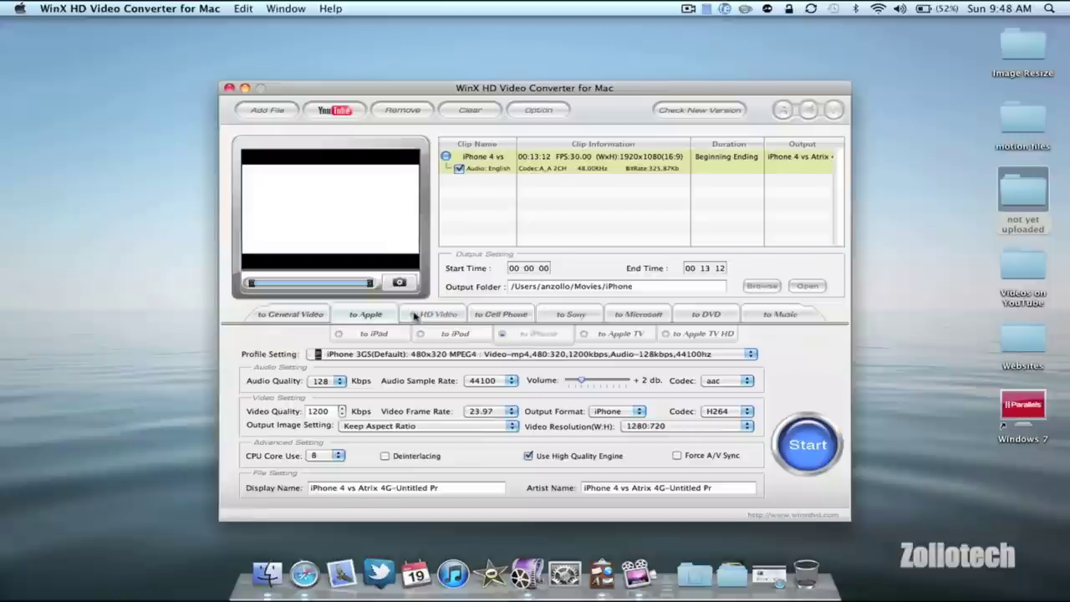
pyautogui.click(386, 355)
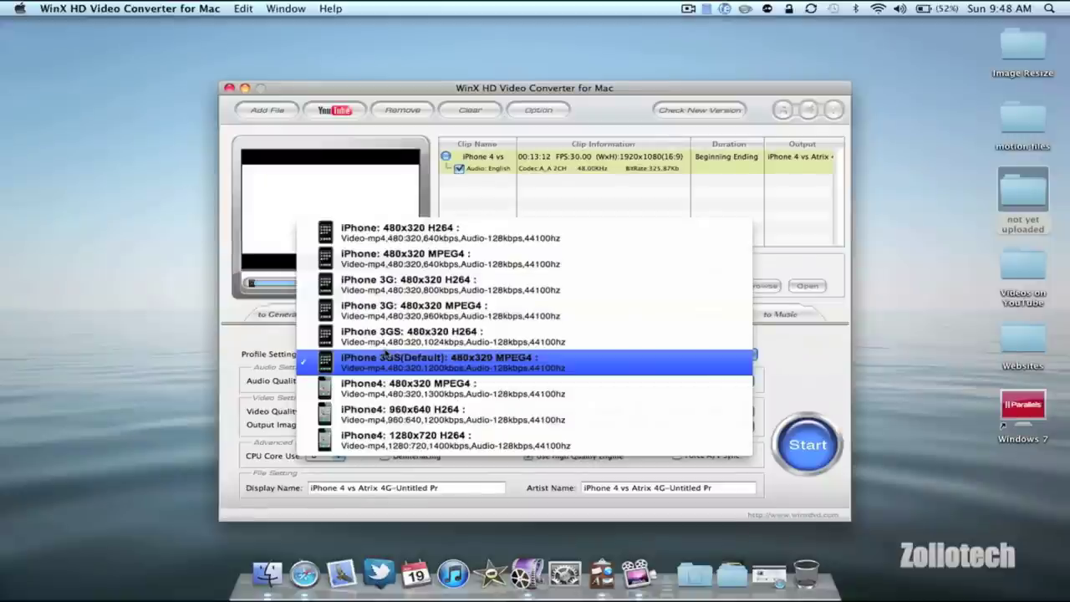
pyautogui.click(246, 338)
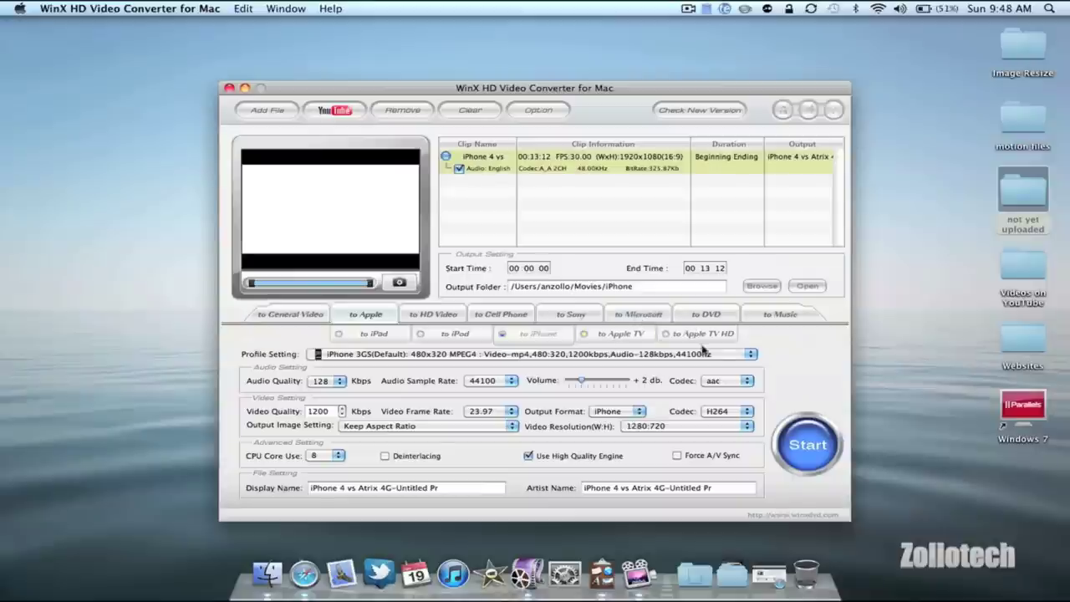
pyautogui.click(280, 316)
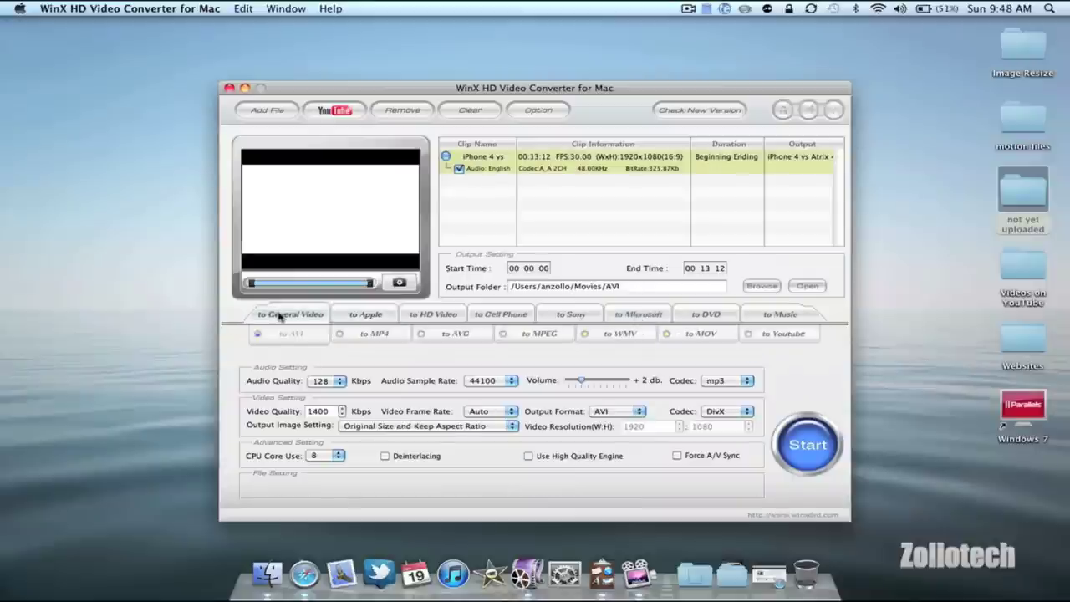
pyautogui.click(794, 338)
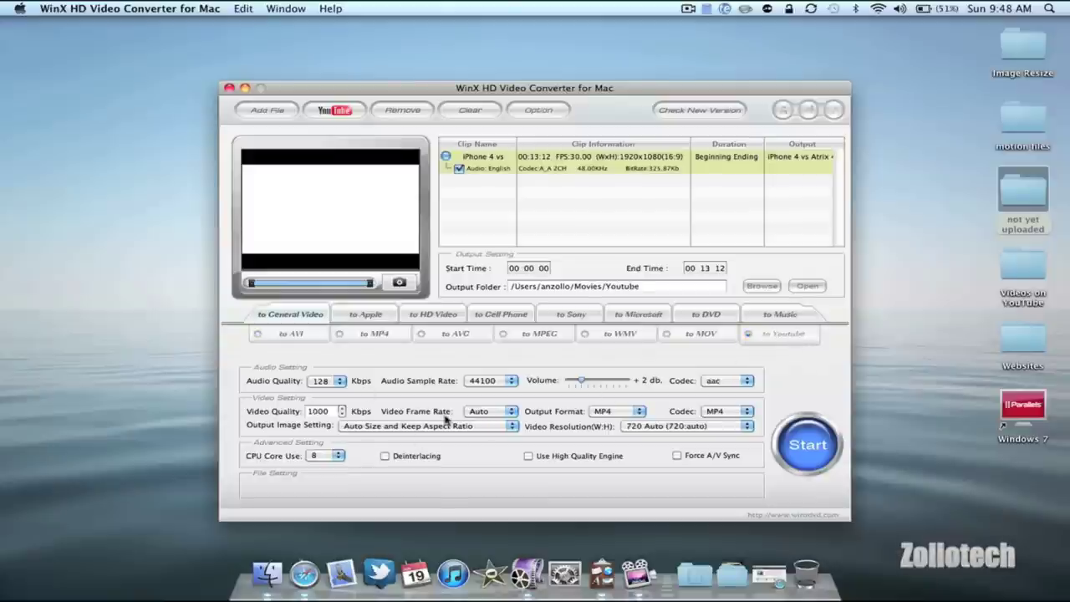
# Step: Change Video Quality to 10000 kbps, keeping sample rate 44100, Auto Size and 720 Auto
pyautogui.click(328, 411)
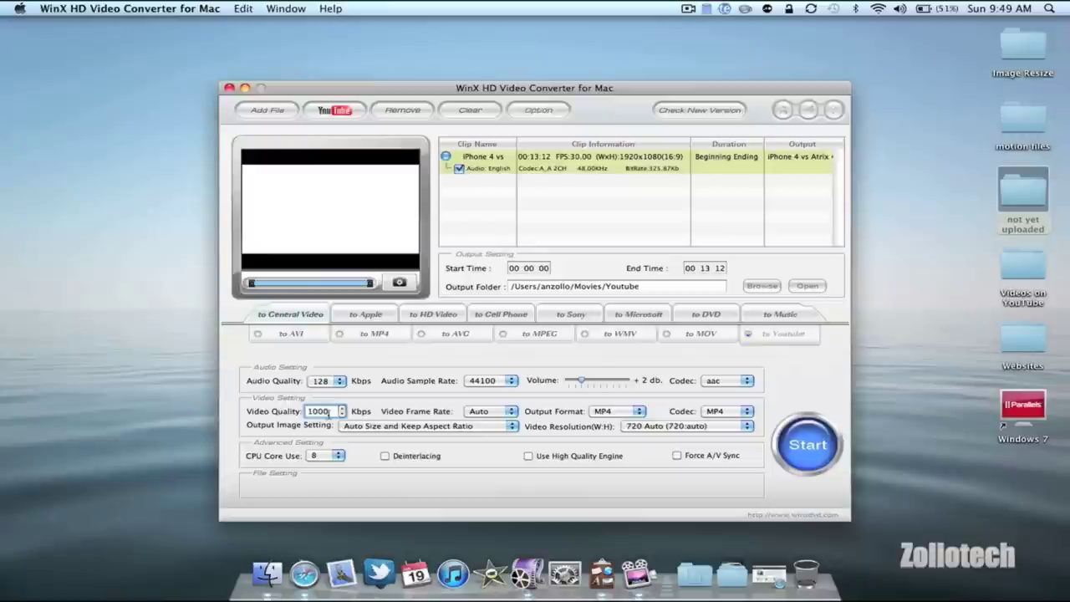
pyautogui.write('0')
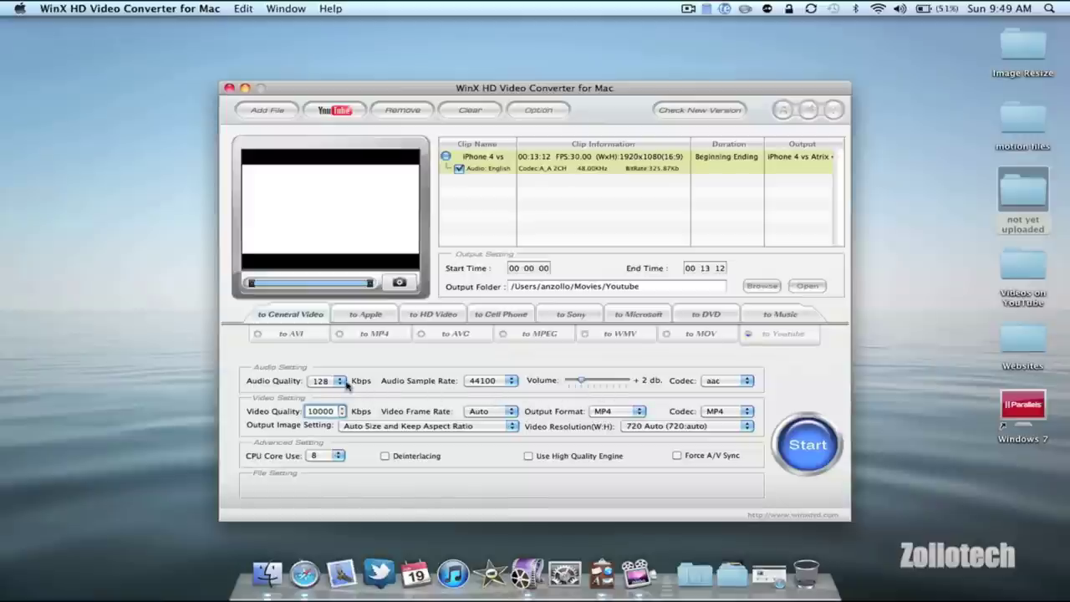
pyautogui.click(511, 382)
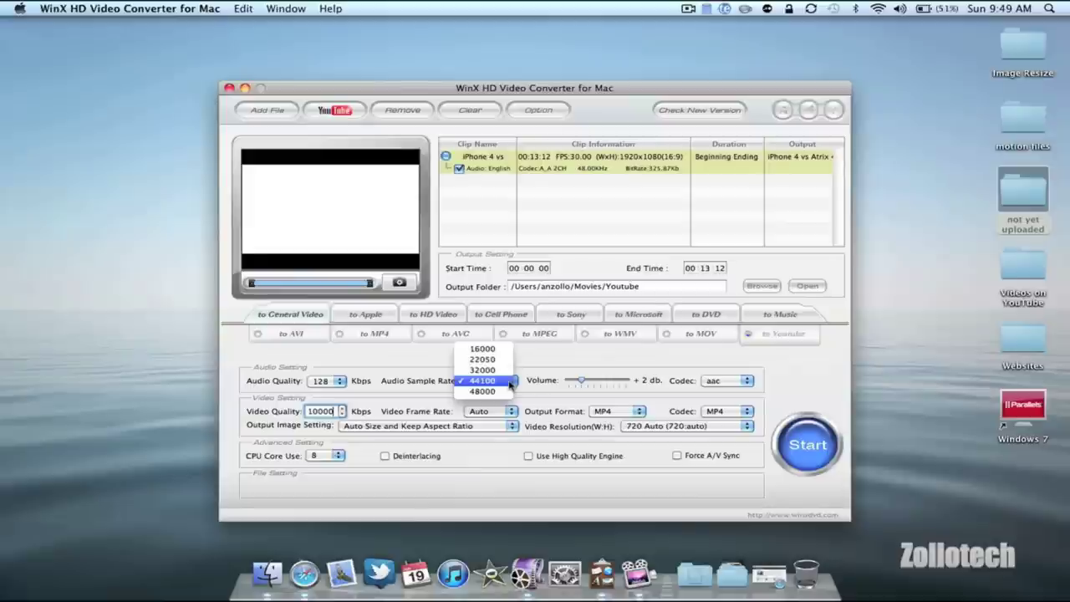
pyautogui.click(563, 401)
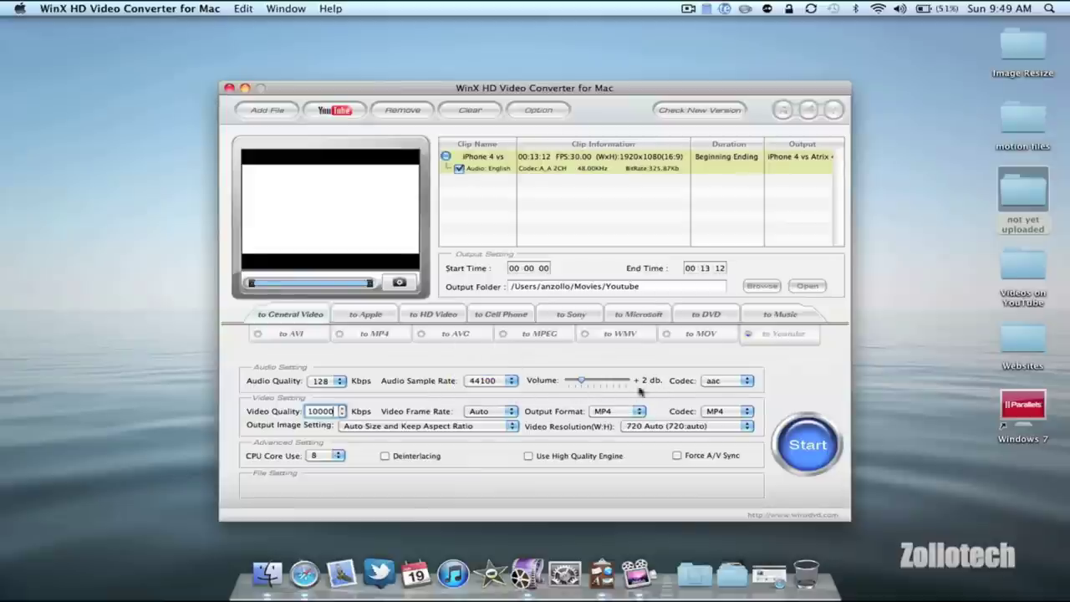
pyautogui.click(381, 428)
pyautogui.click(381, 426)
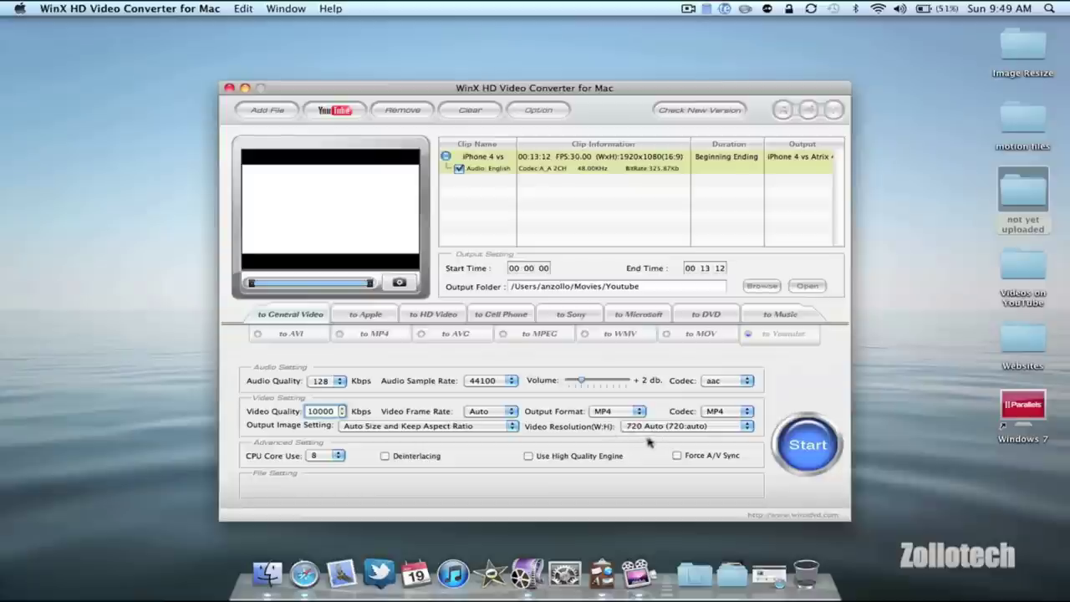
pyautogui.click(666, 427)
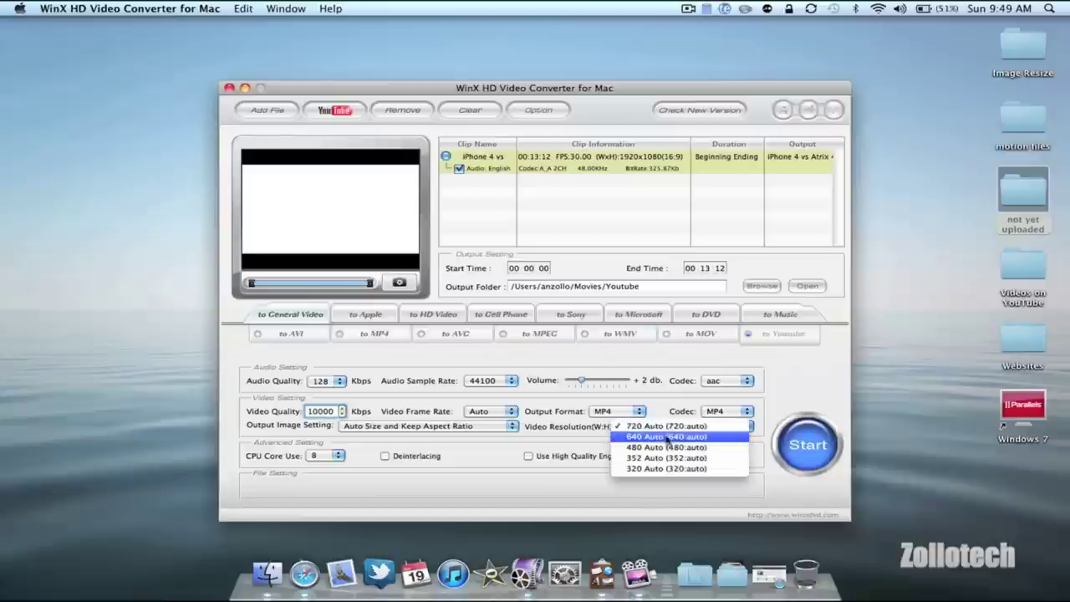
pyautogui.click(689, 391)
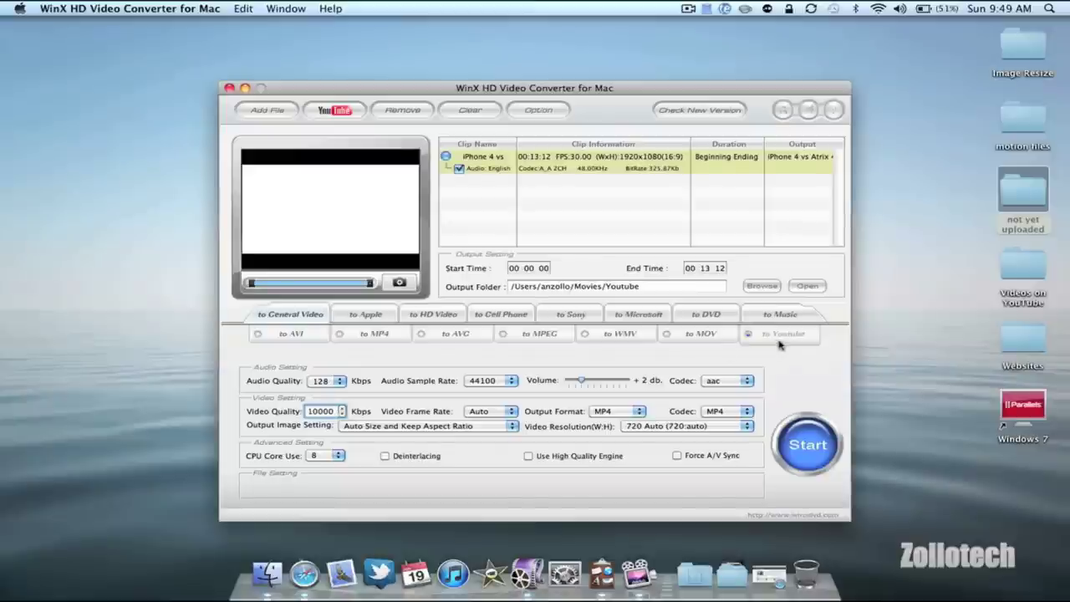
# Step: Choose the 'to HD Youtube' preset with Video Quality 10000 and HD1080P (1920:1080) resolution
pyautogui.click(457, 313)
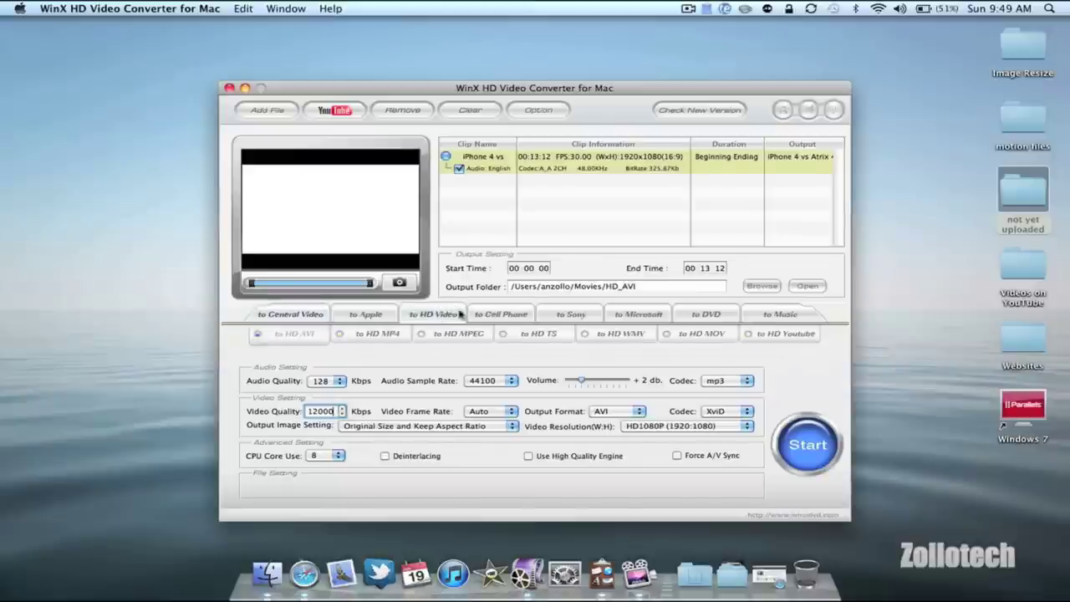
pyautogui.click(775, 334)
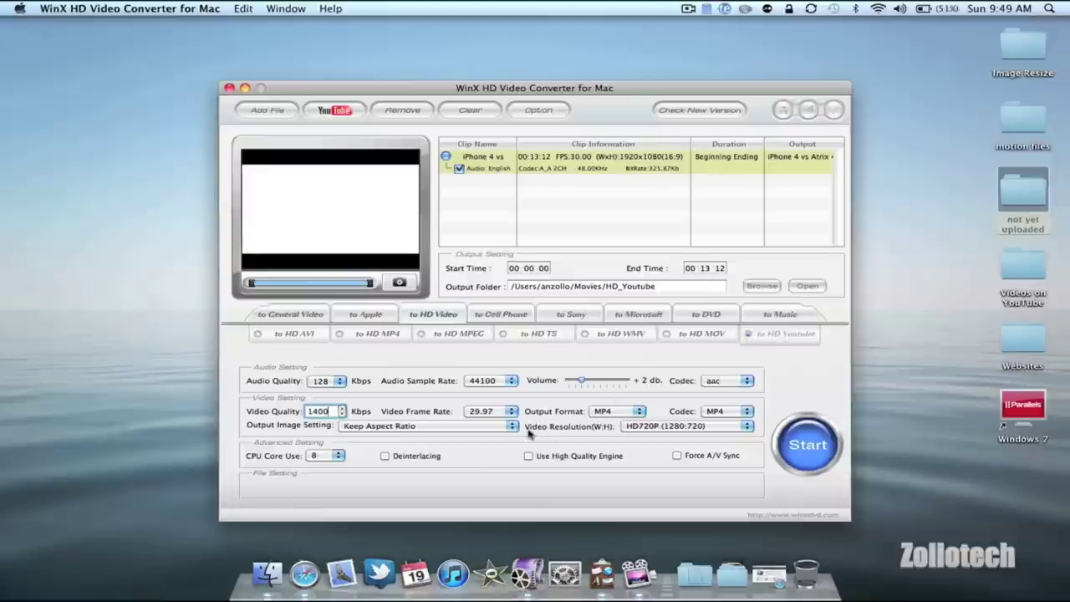
pyautogui.press('BackSpace')
pyautogui.press('BackSpace')
pyautogui.press('BackSpace')
pyautogui.write('0000')
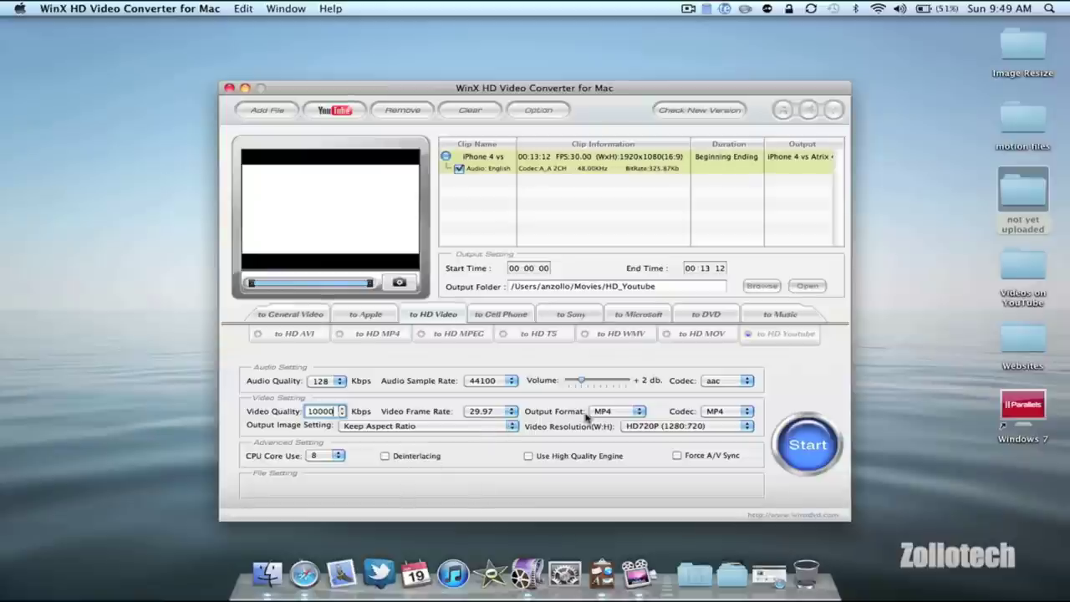
pyautogui.click(656, 429)
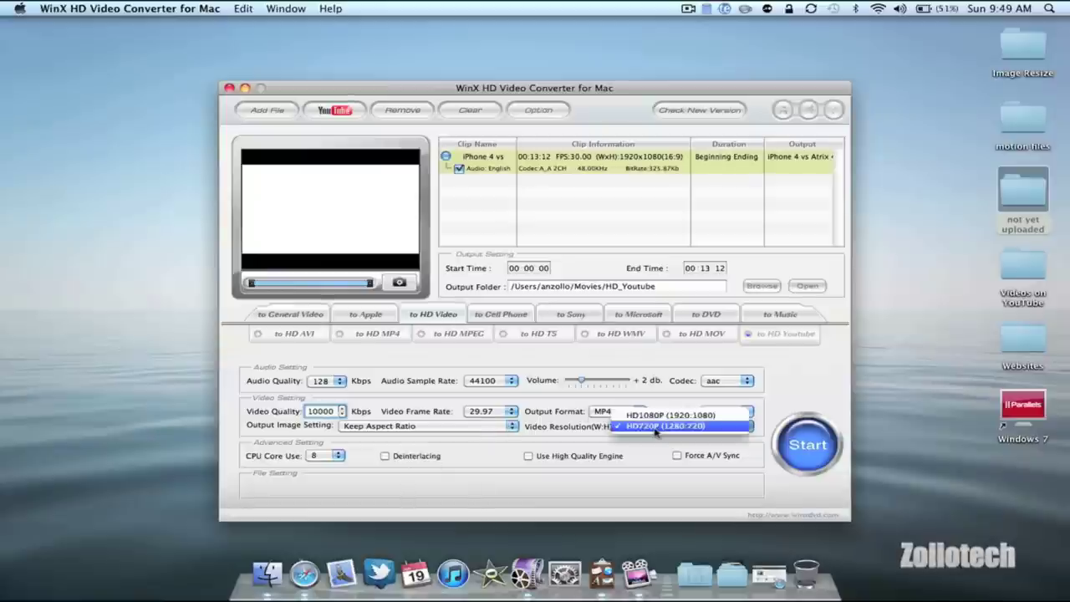
pyautogui.click(661, 416)
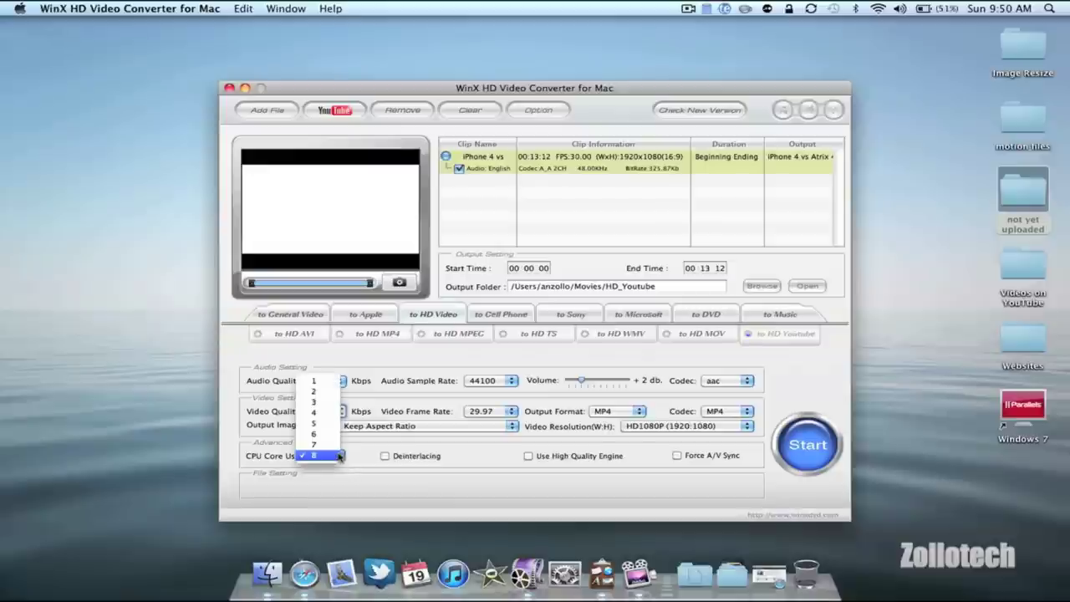
pyautogui.click(339, 456)
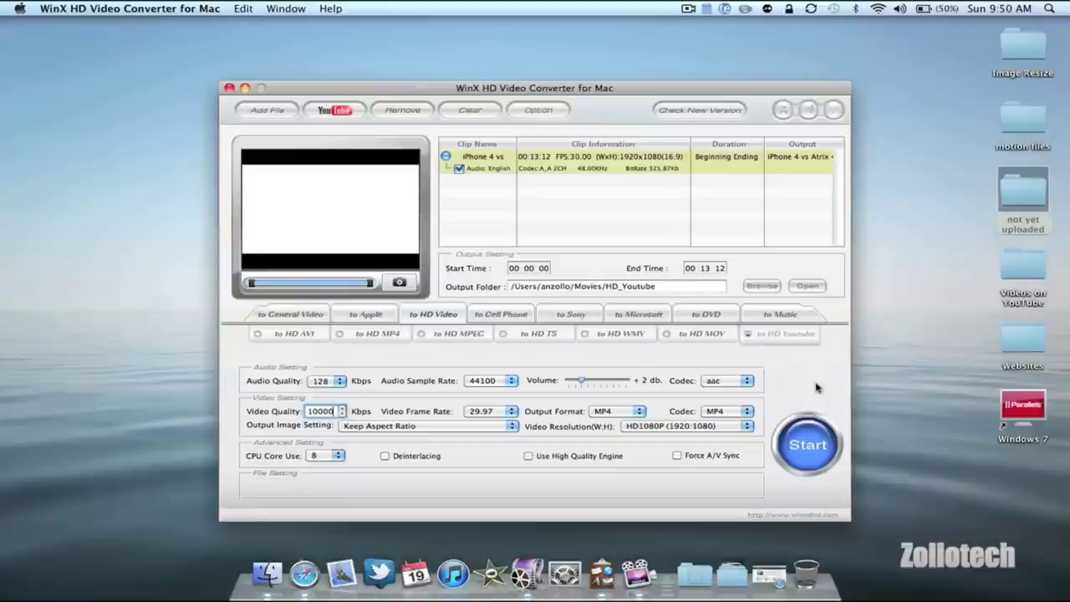
# Step: Start the conversion, then stop it and confirm Yes to halt the process
pyautogui.click(815, 432)
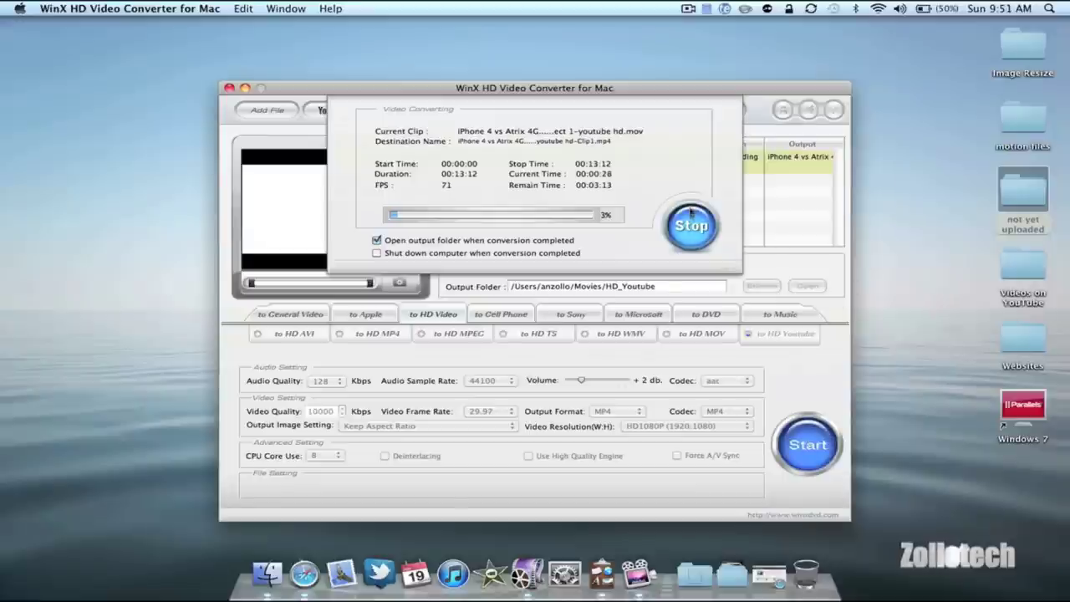
pyautogui.click(690, 222)
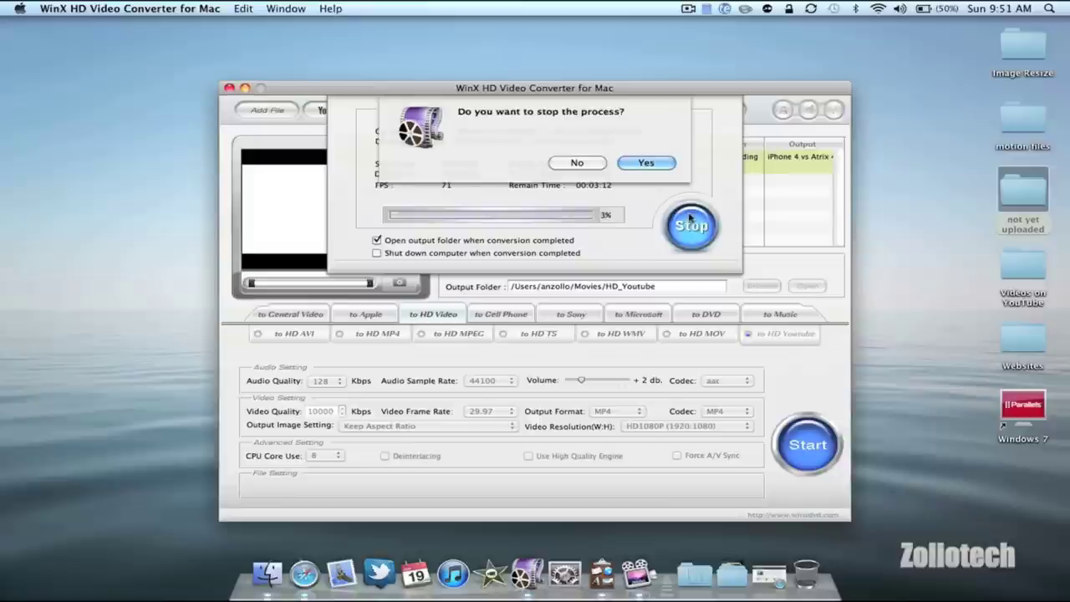
pyautogui.click(657, 162)
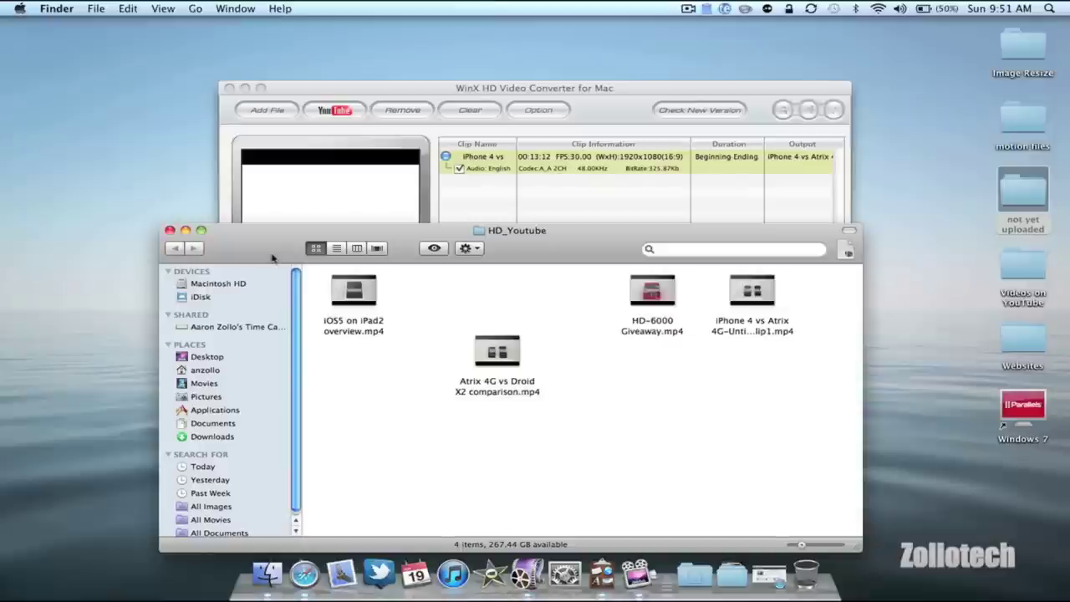
# Step: Close the HD_Youtube Finder window
pyautogui.click(170, 230)
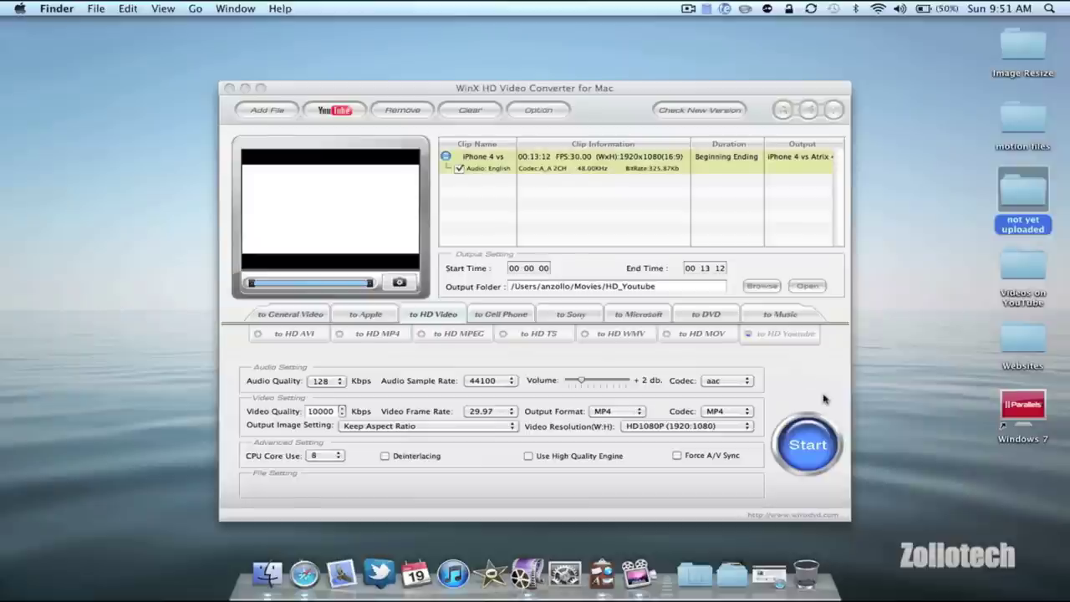
# Step: Make the WinX HD Video Converter window active again
pyautogui.click(816, 364)
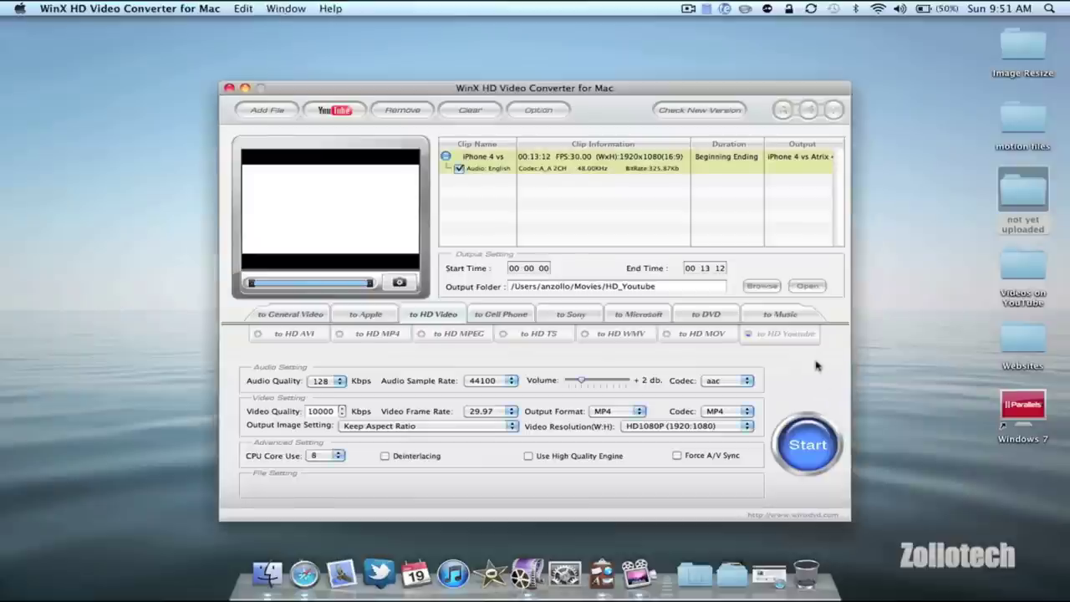